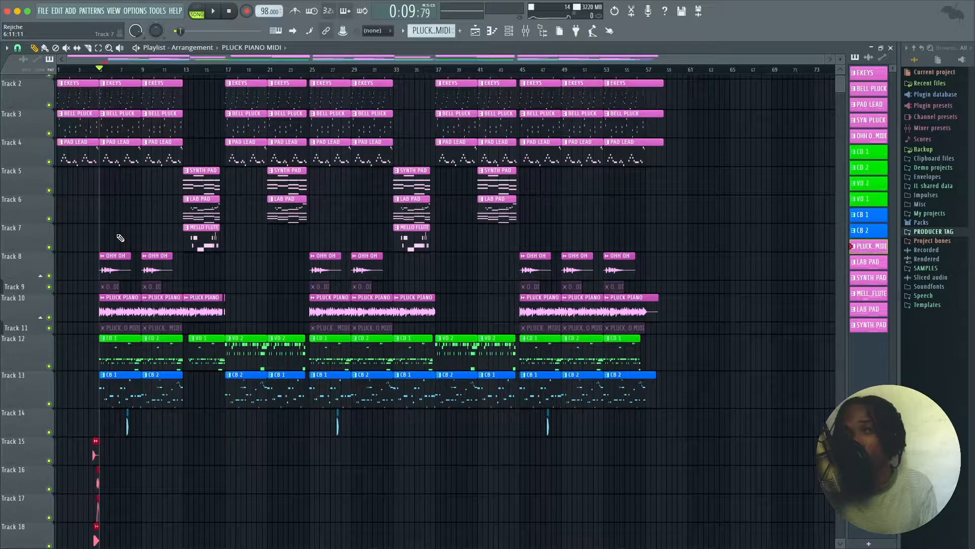
Step: Solo the PLUCK PIANO audio on Track 10 and play it back from bar 5
right_click(49, 317)
key("space")
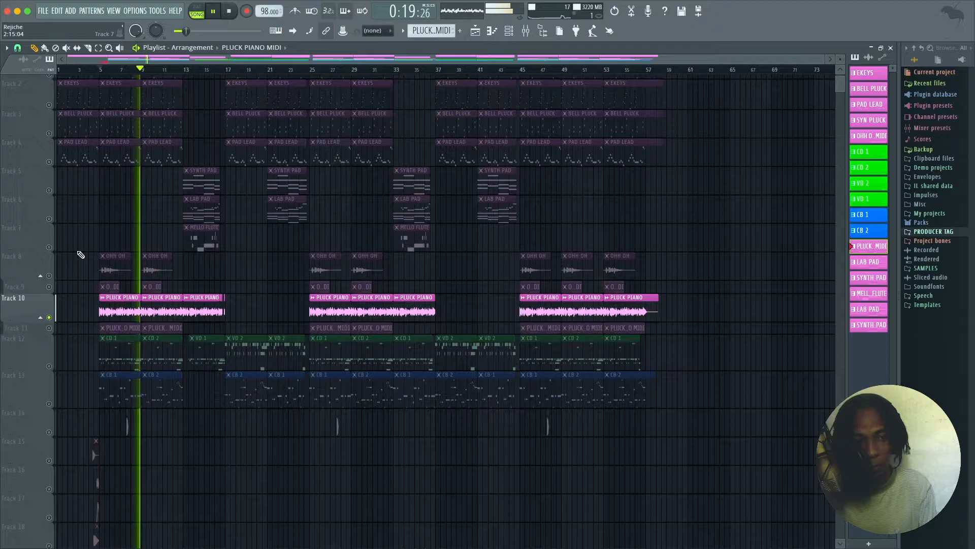
key("space")
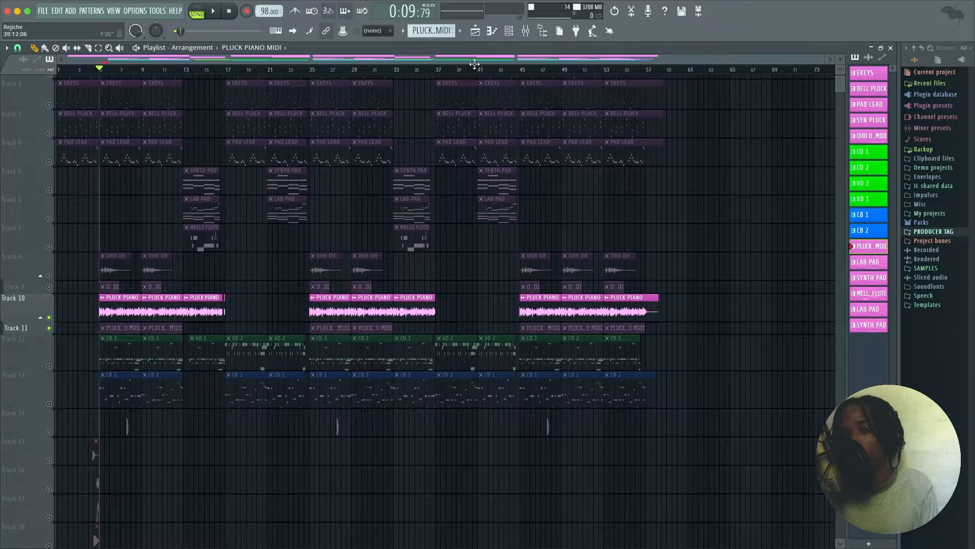
Step: View and play the PLUCK PIANO MIDI notes in the piano roll, then return to the playlist in song mode
left_click(514, 32)
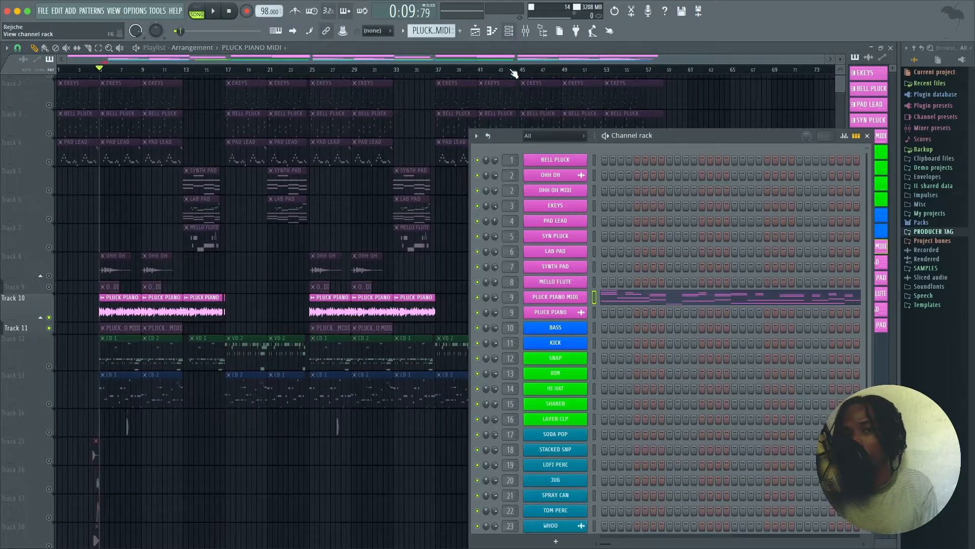
left_click(628, 304)
key("space")
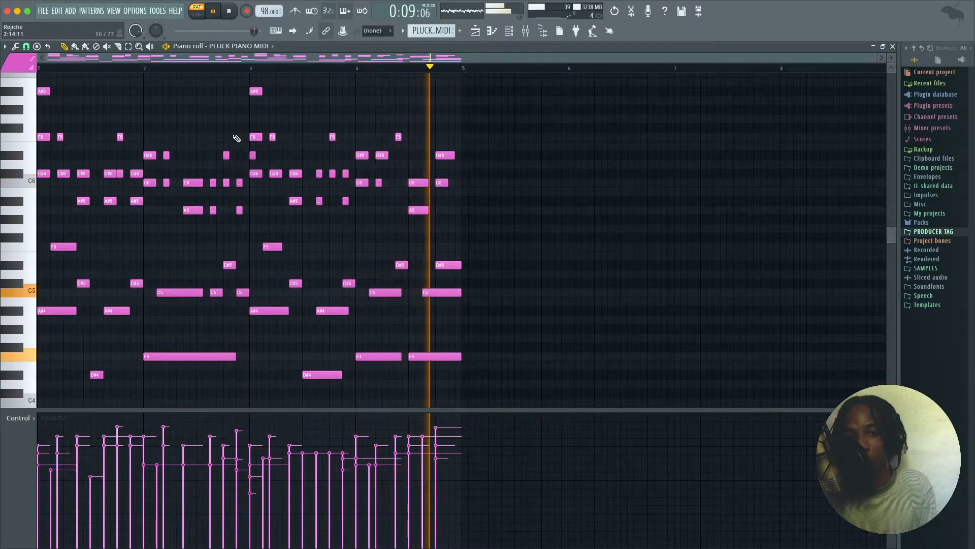
left_click(475, 30)
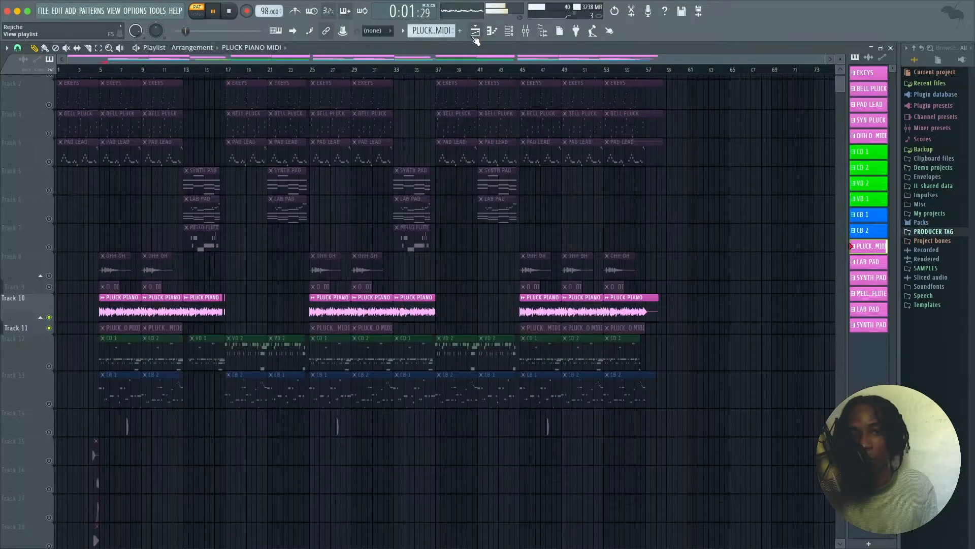
key("l")
scroll(124, 208, "up", 1)
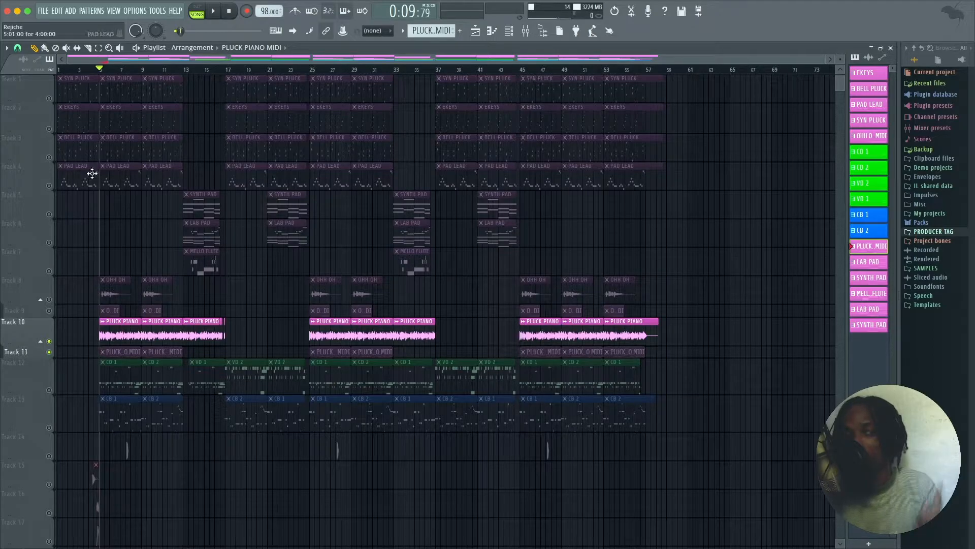
Step: Play the EKEYS track on its own, then unmute the SYN PLUCK track and play the two together
left_click(46, 123)
key("space")
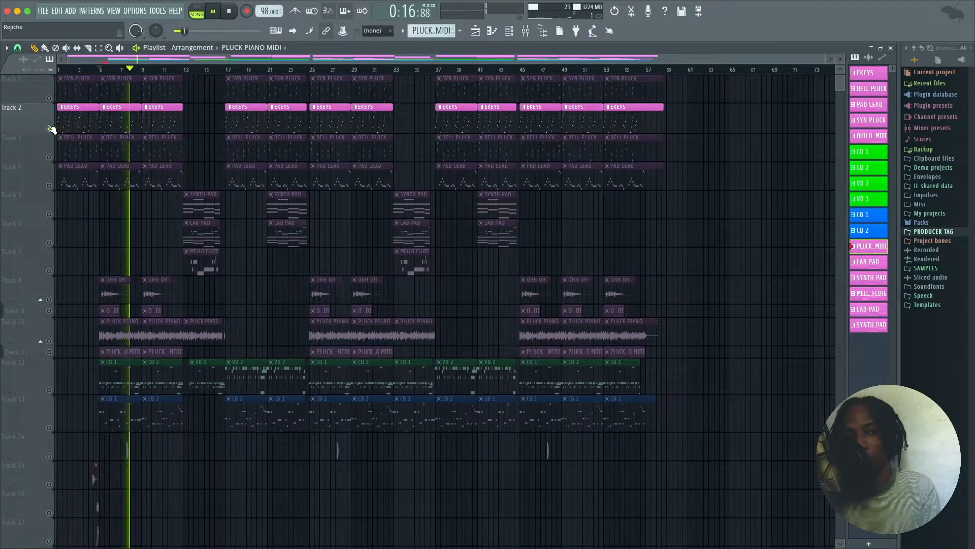
key("space")
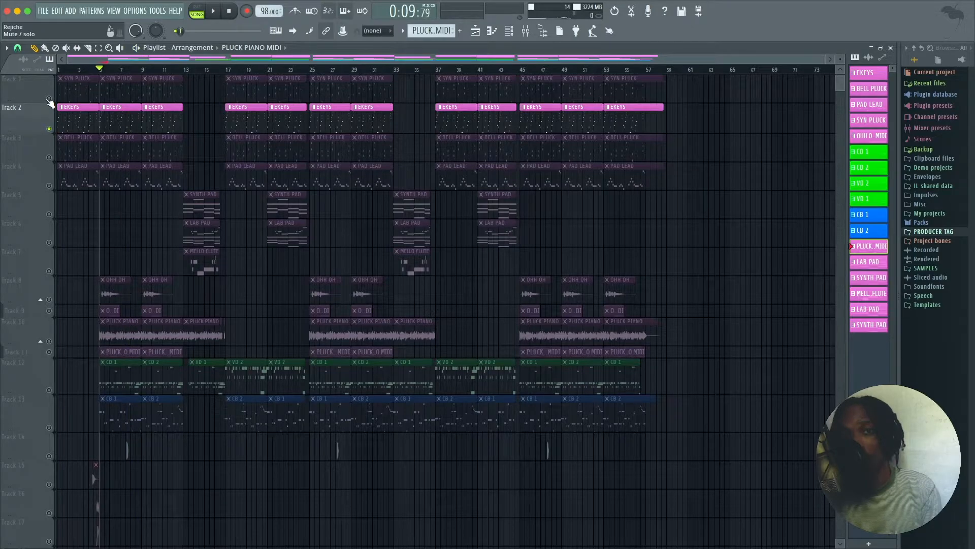
left_click(49, 100)
key("space")
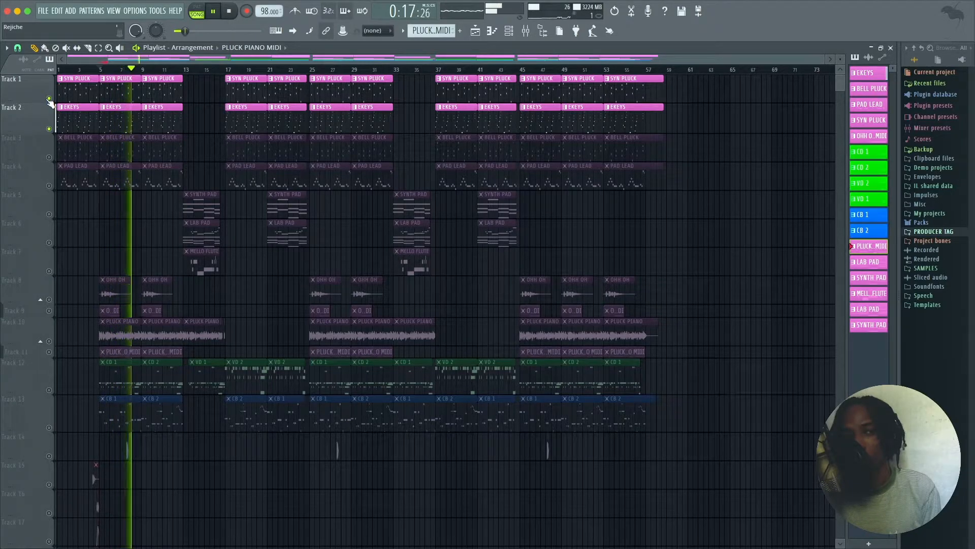
key("space")
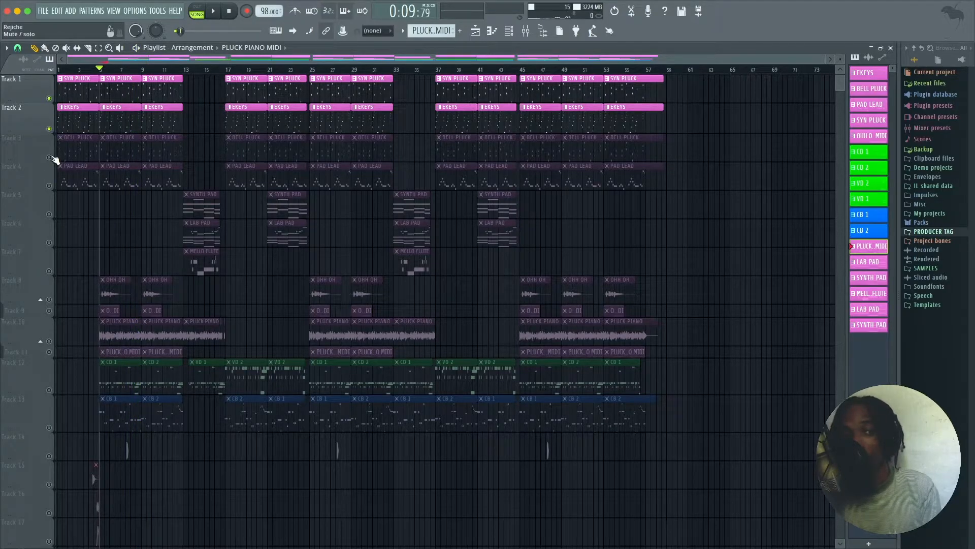
Step: Unmute the BELL PLUCK track and then the PAD LEAD track, playing the layered melody after each addition
key("space")
left_click(49, 157)
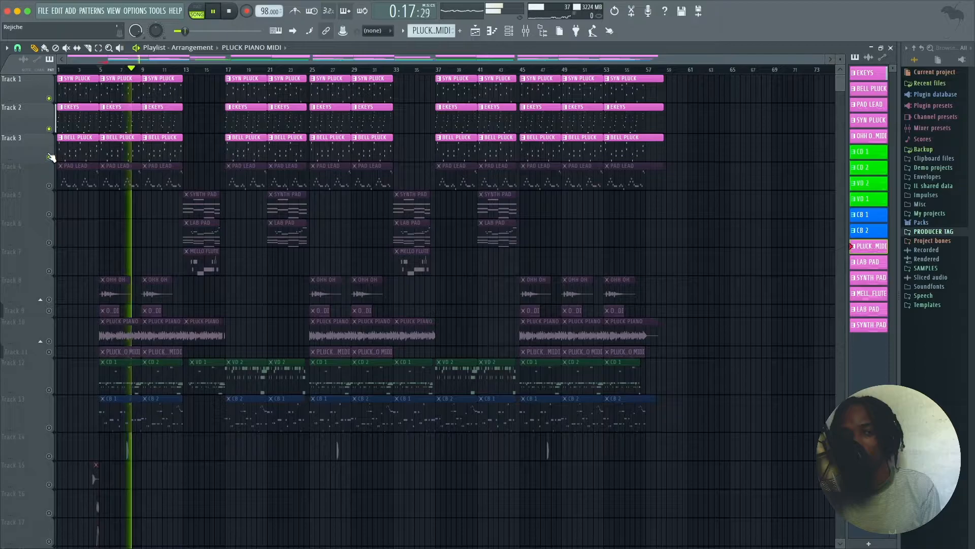
key("space")
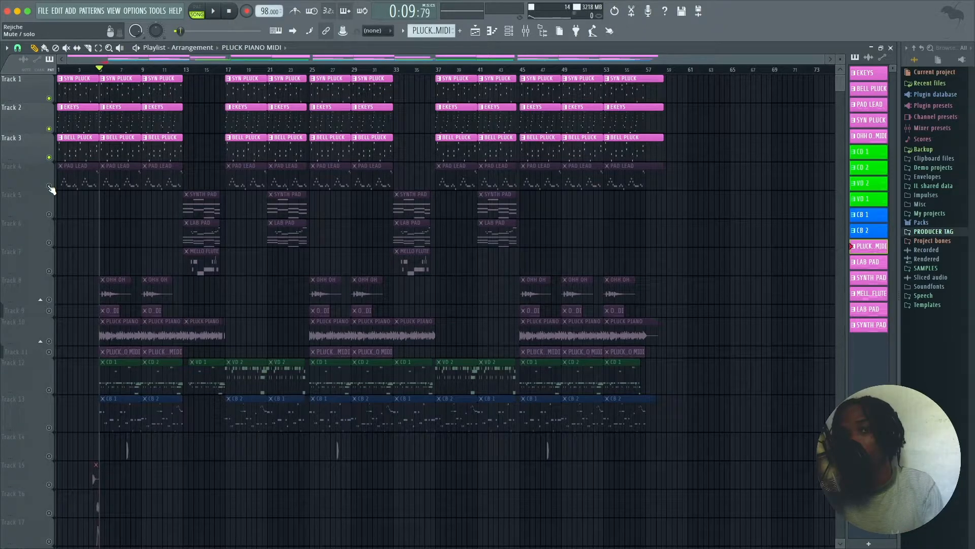
left_click(49, 187)
key("space")
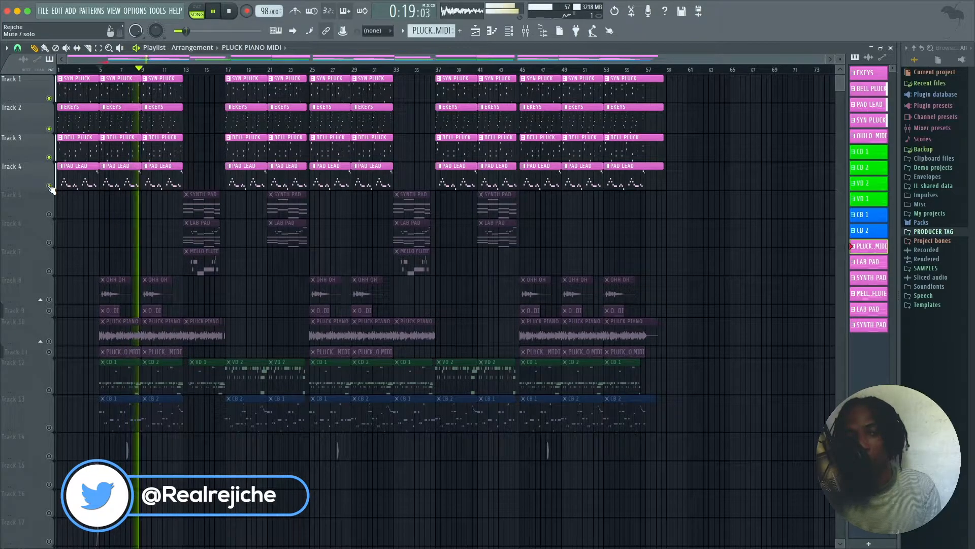
key("space")
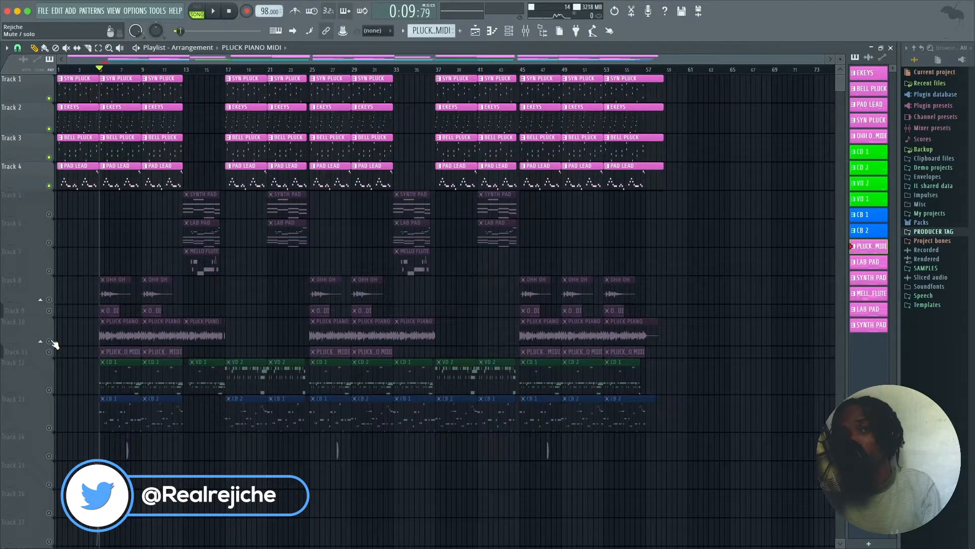
Step: Unmute the PLUCK PIANO audio and MIDI on Tracks 10 and 11 and play them with the other melody layers
left_click(49, 341)
left_click(49, 351)
key("space")
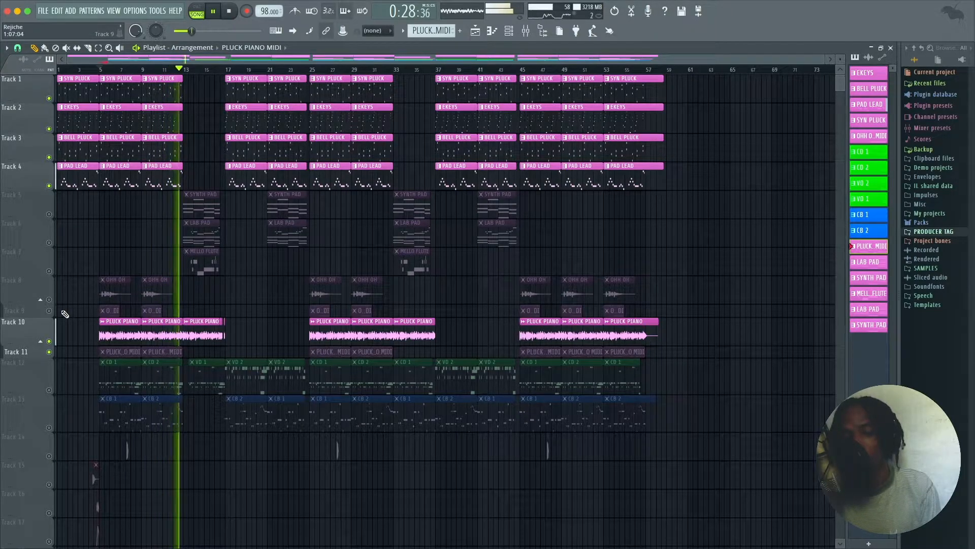
key("space")
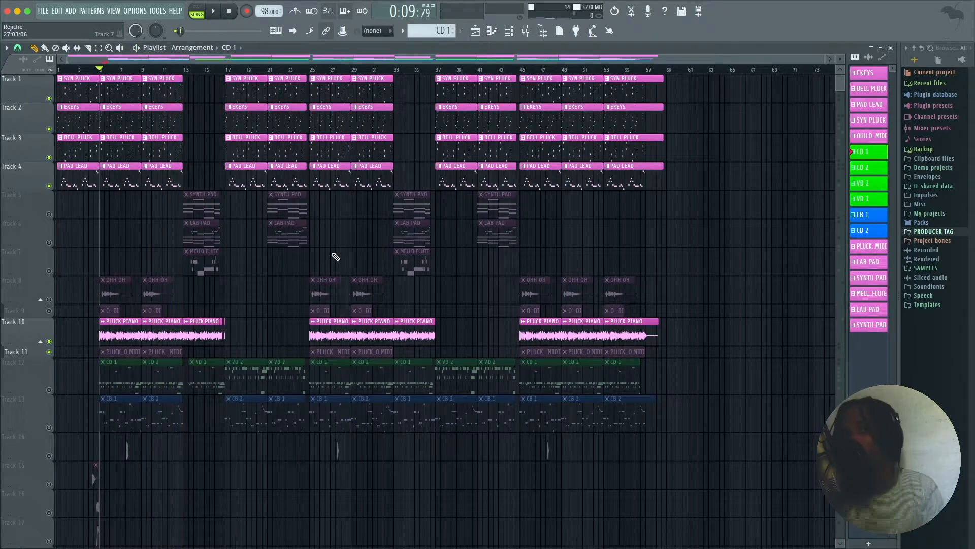
Step: Mute Track 11, unmute the drum patterns on Track 12, and start playback
left_click(49, 351)
left_click(49, 390)
key("space")
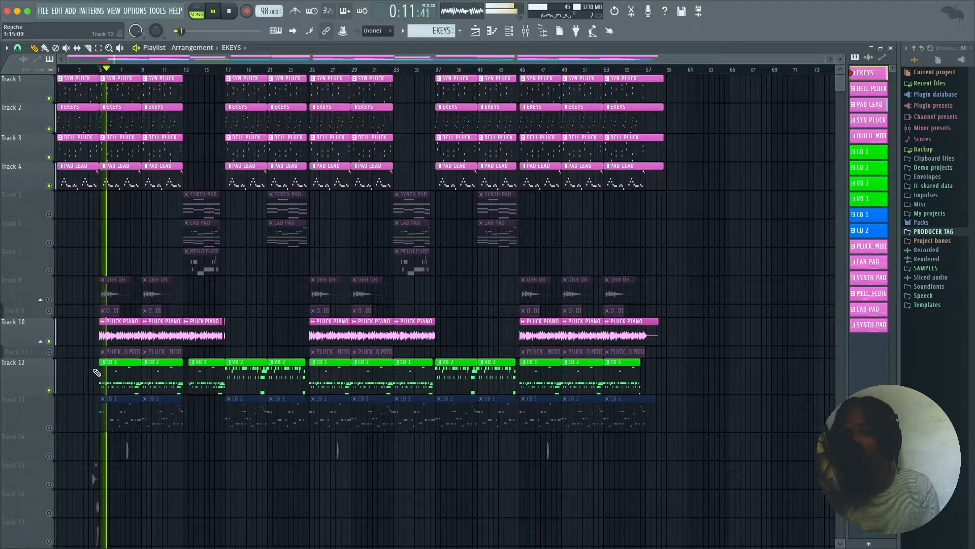
Step: Select the CD 1 drum pattern, bring up its channels in the channel rack, and stop playback
left_click(116, 371)
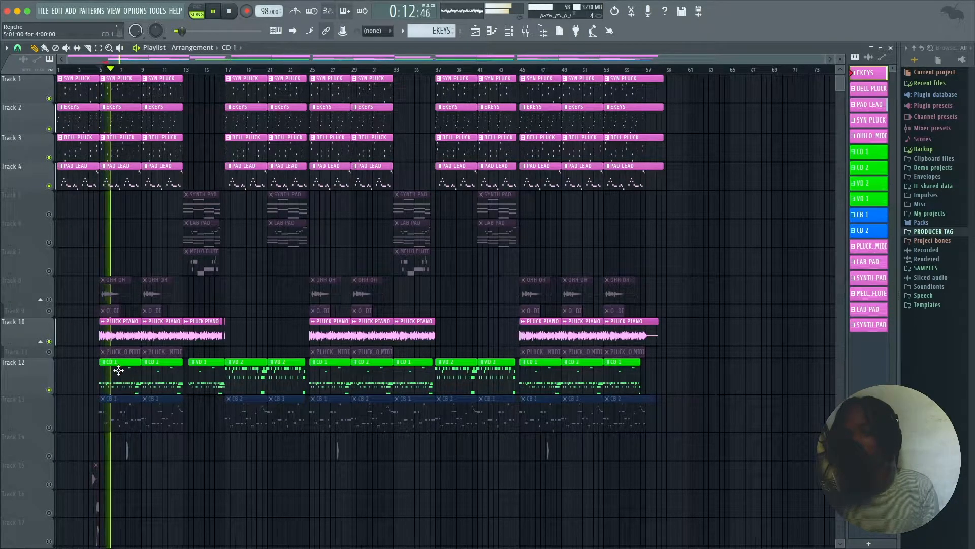
left_click(509, 31)
left_click_drag(728, 139, 686, 71)
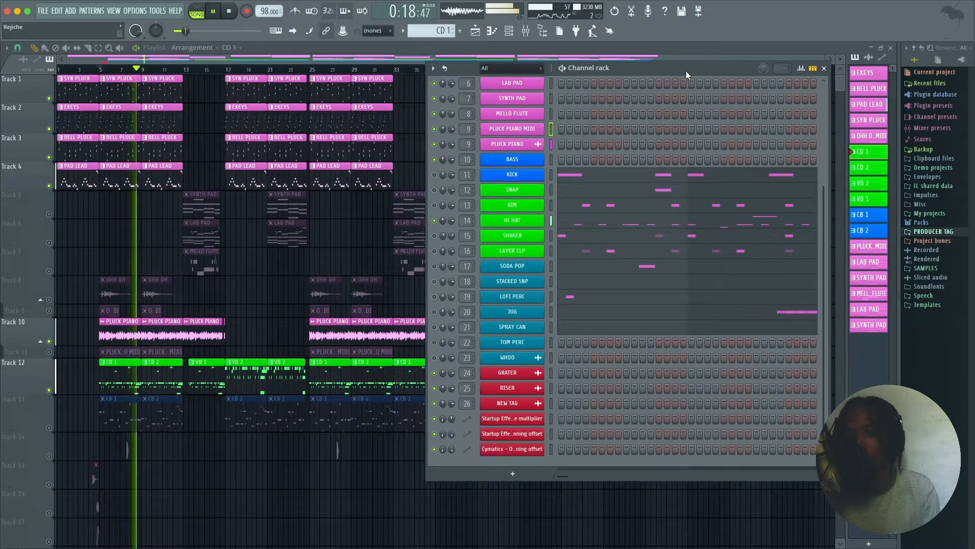
key("space")
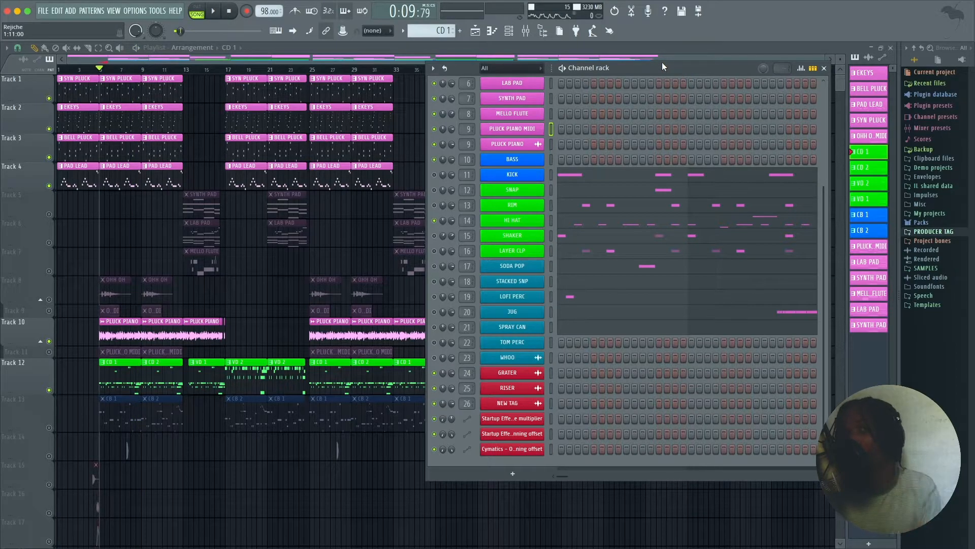
Step: Play the CD 1 pattern repeatedly while bringing in the rim, layer clap, snap and remaining percussion channels
key("space")
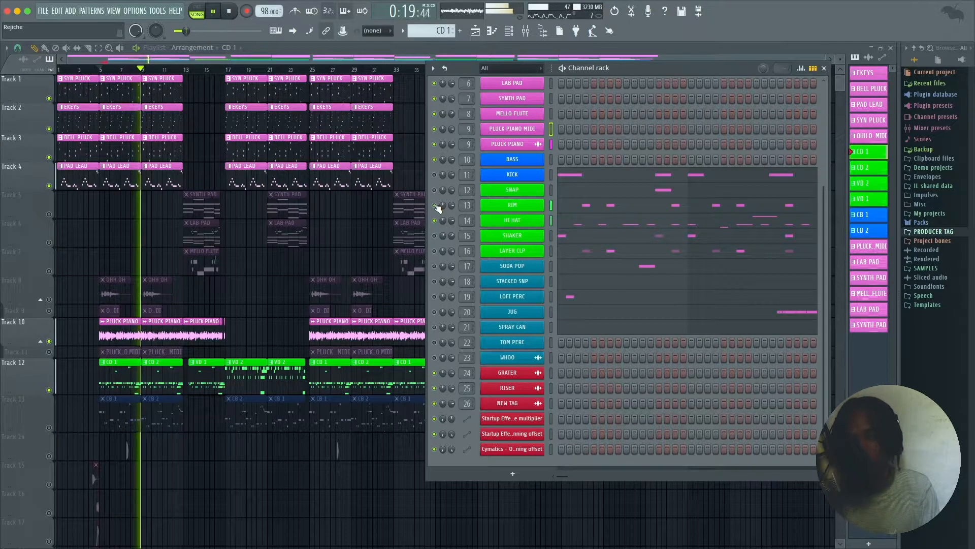
key("space")
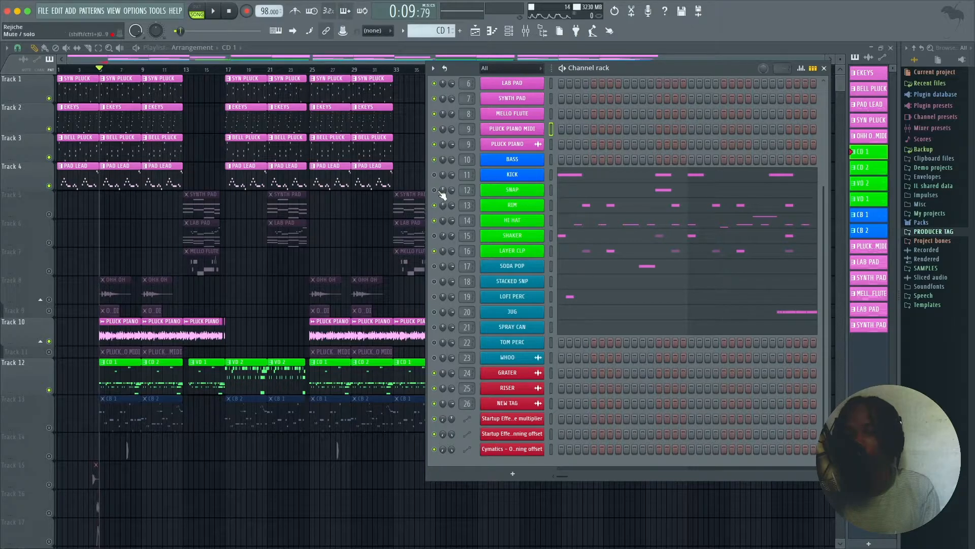
key("space")
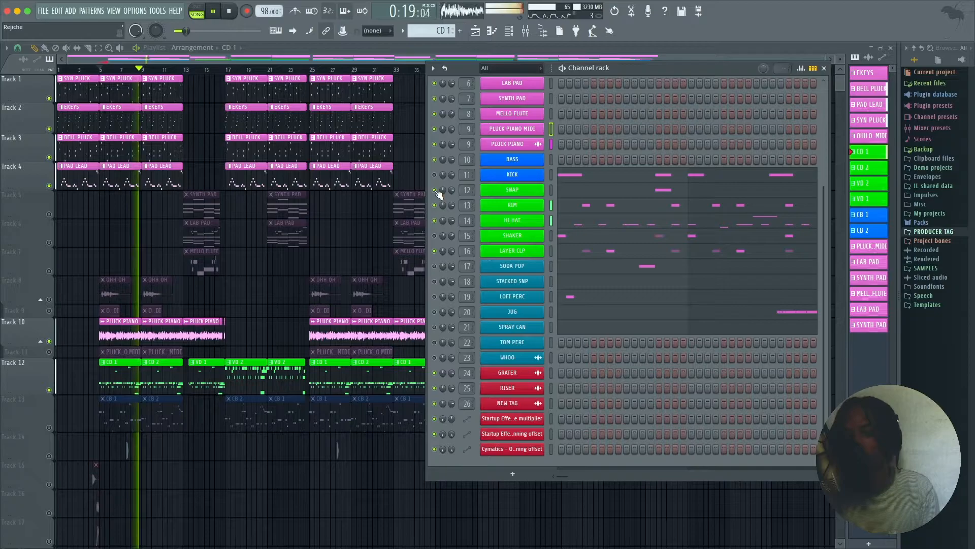
key("space")
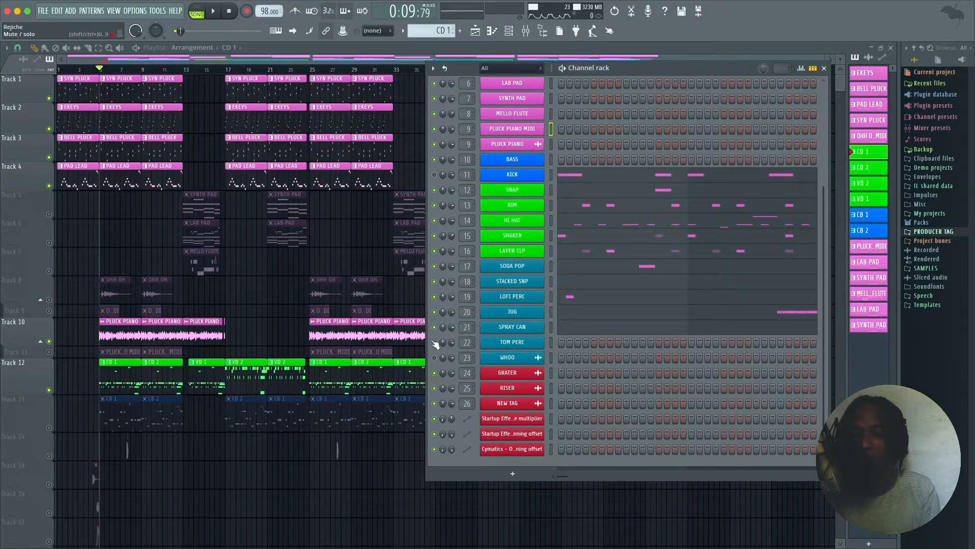
key("space")
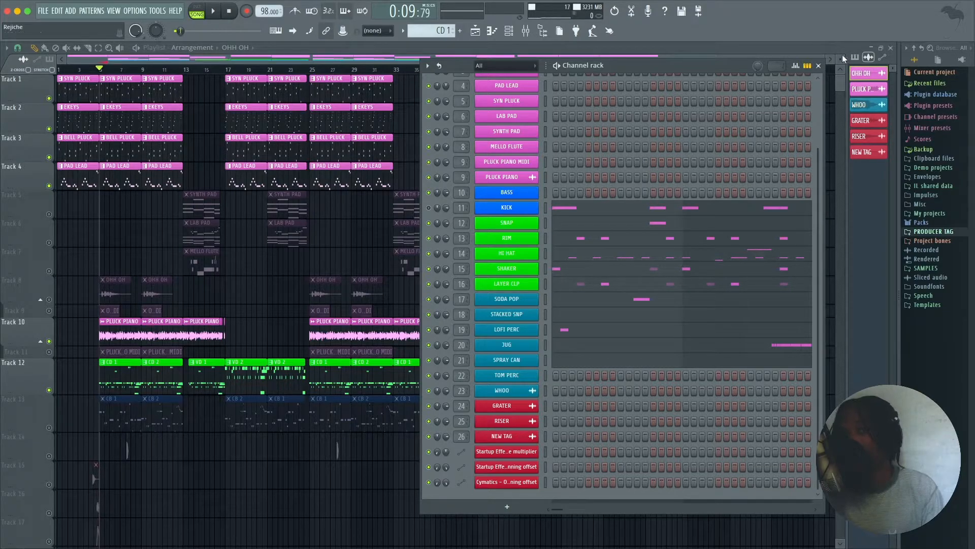
Step: Close the channel rack, then solo the OHH OH vocal on Track 8 and play it
left_click(819, 66)
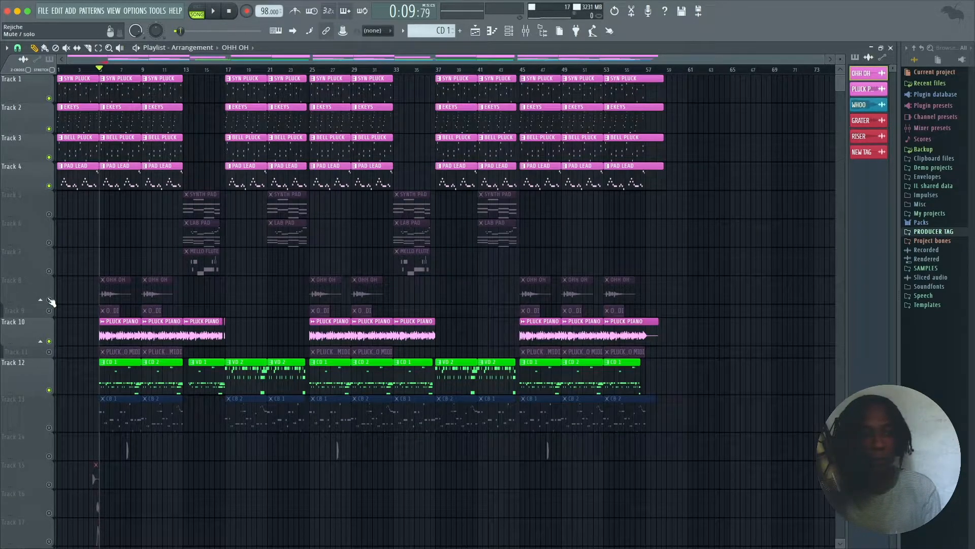
right_click(50, 300)
key("space")
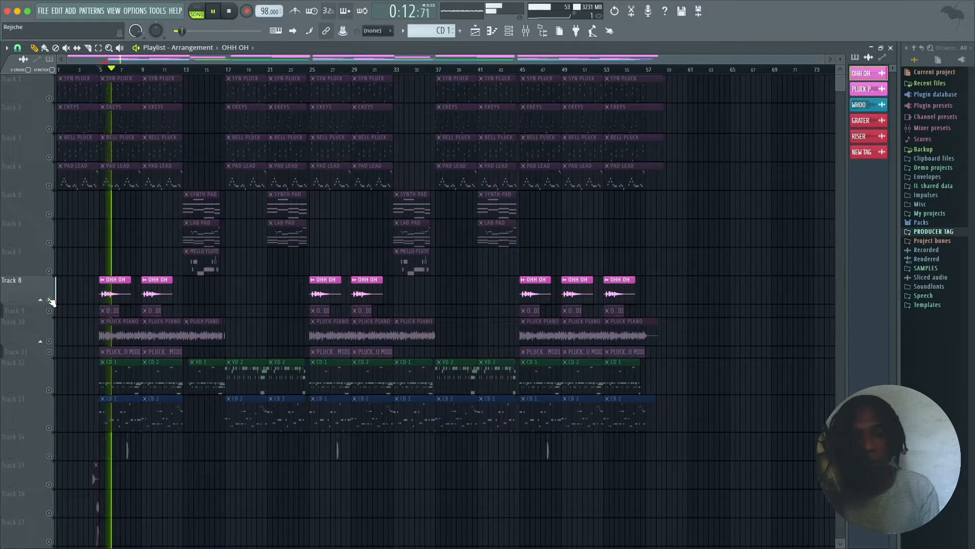
key("space")
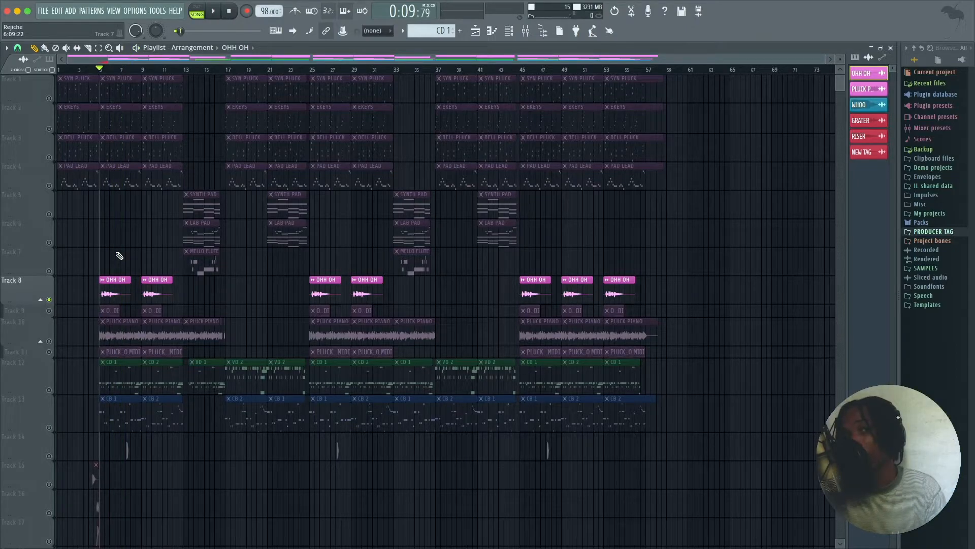
Step: Show the mixer and play the OHH OH vocal with its insert effects bypassed
left_click(526, 31)
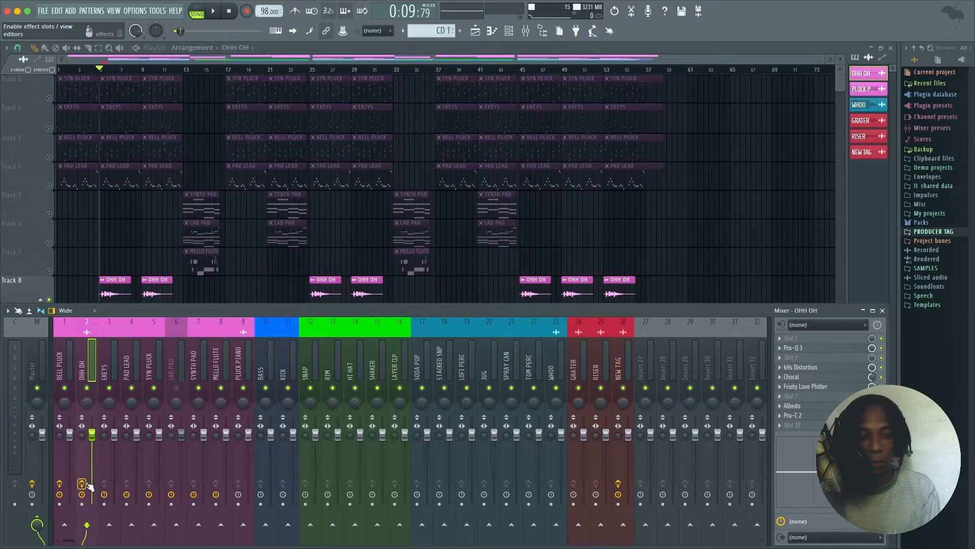
key("space")
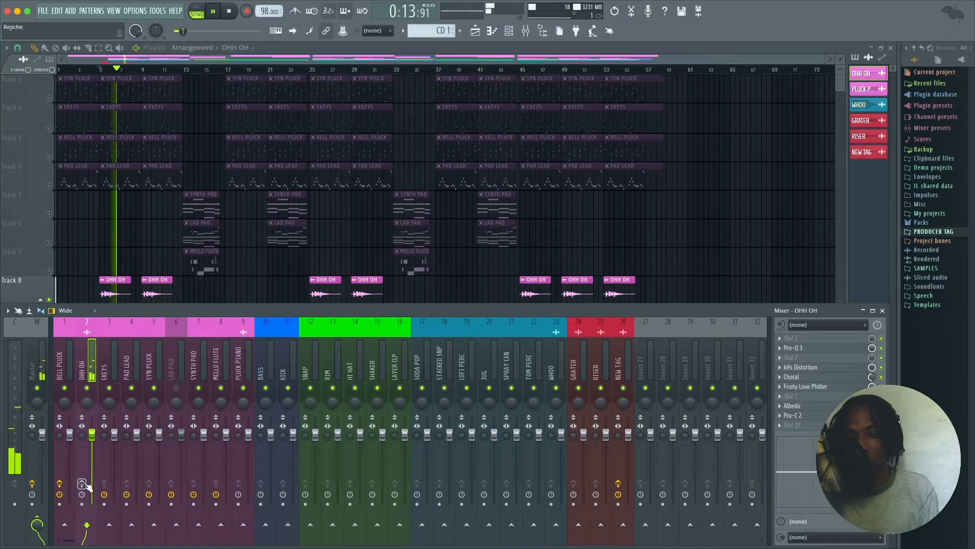
key("space")
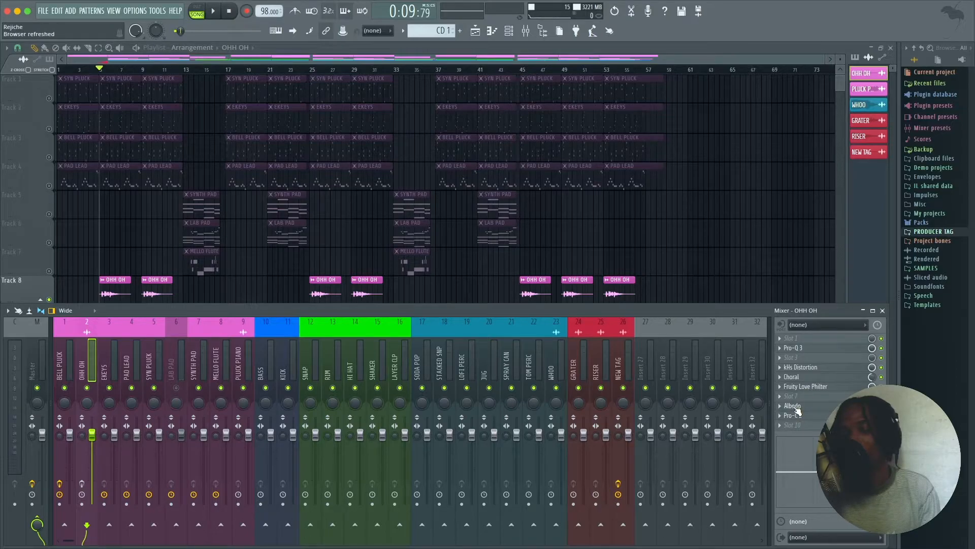
Step: Inspect the Albedo effect on the OHH OH insert, then compare the vocal with its effects enabled and bypassed during playback
left_click(793, 407)
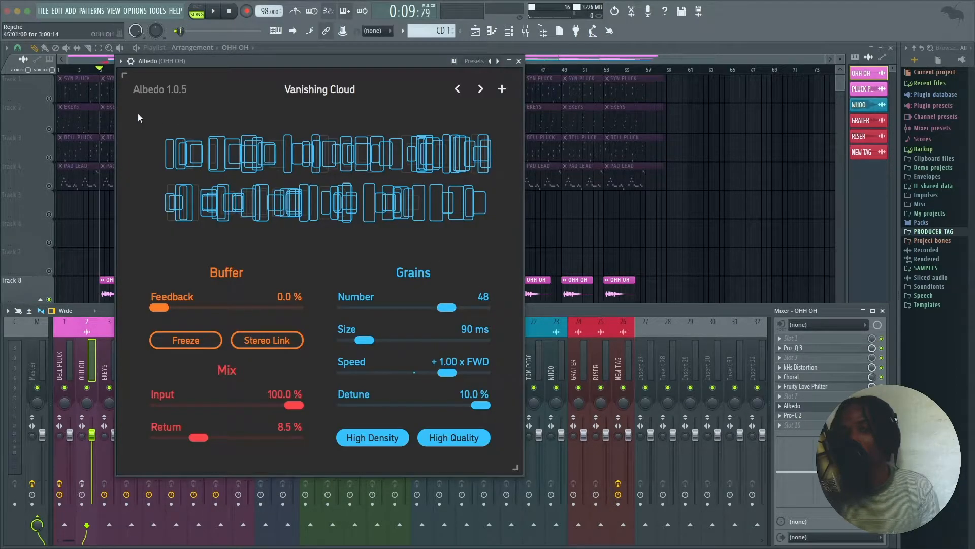
left_click(519, 61)
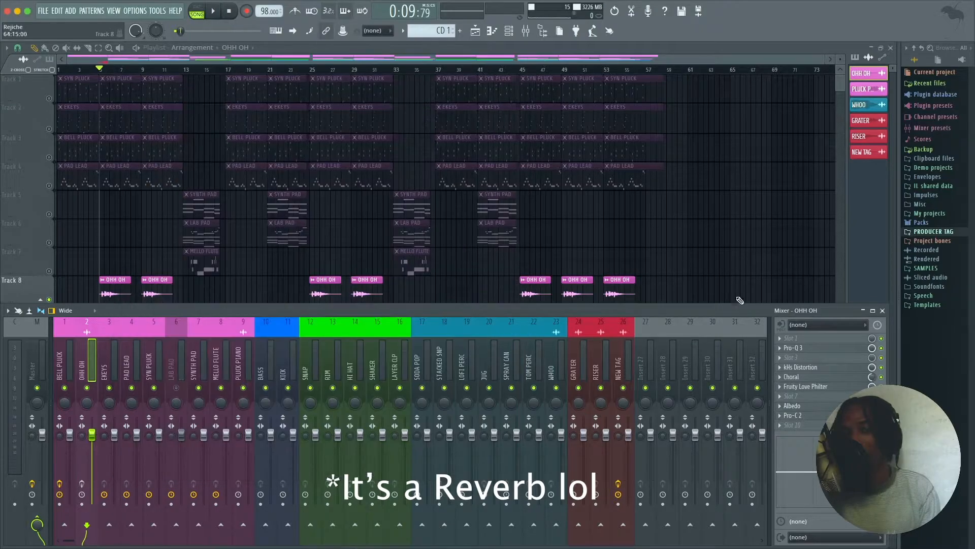
key("space")
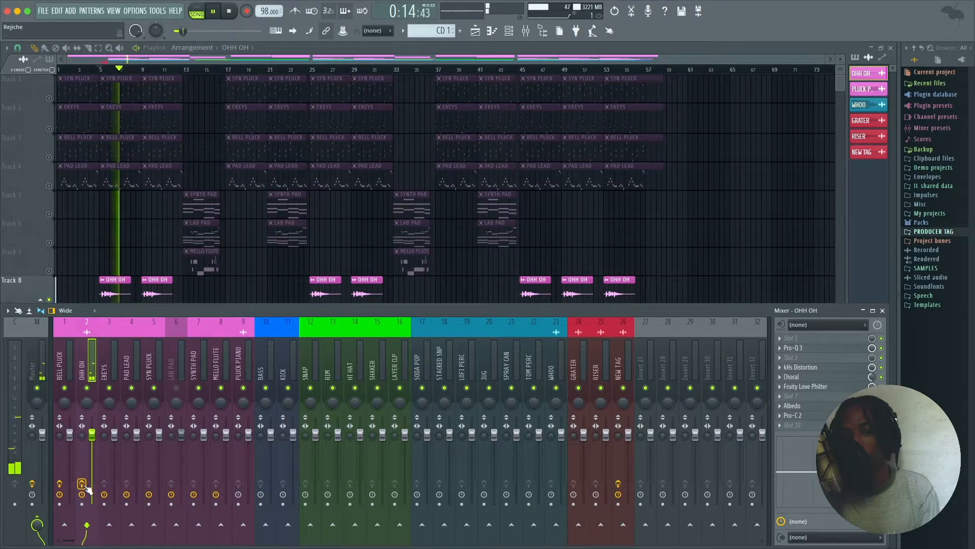
key("space")
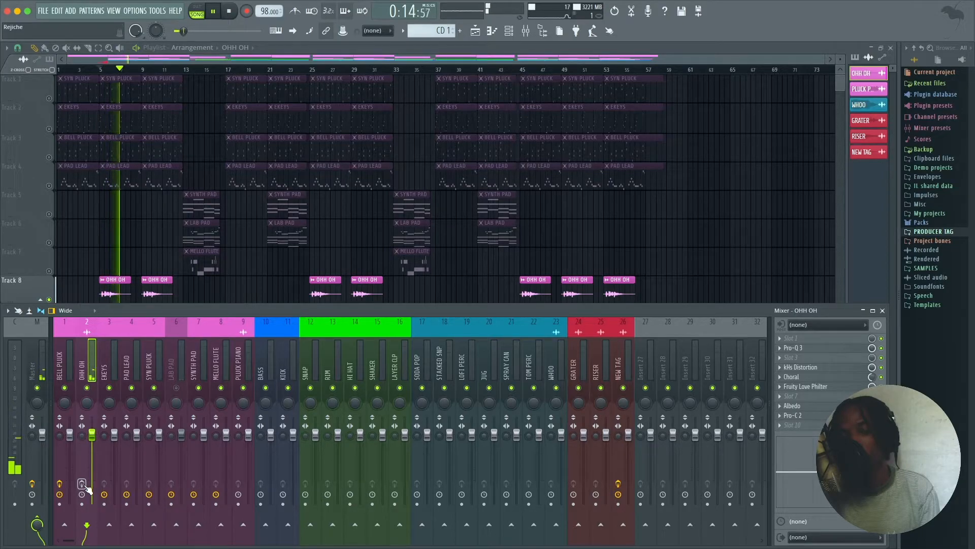
Step: Re-enable the effects on the OHH OH insert, play the vocal with them, and close the mixer
left_click(82, 484)
key("space")
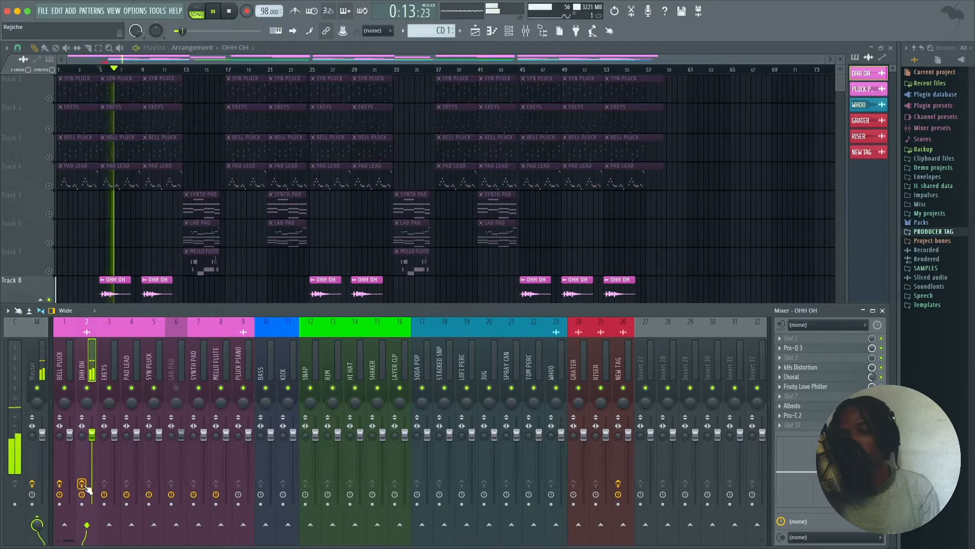
key("space")
key("F9")
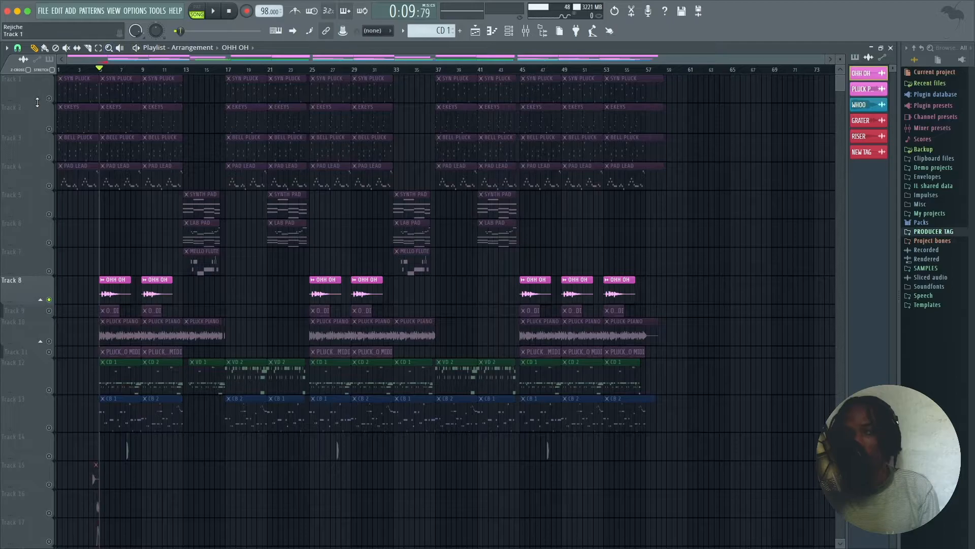
Step: Take the OHH OH vocal out of solo, then solo the drum patterns on Track 12 and play them
left_click(49, 299, "ctrl")
key("space")
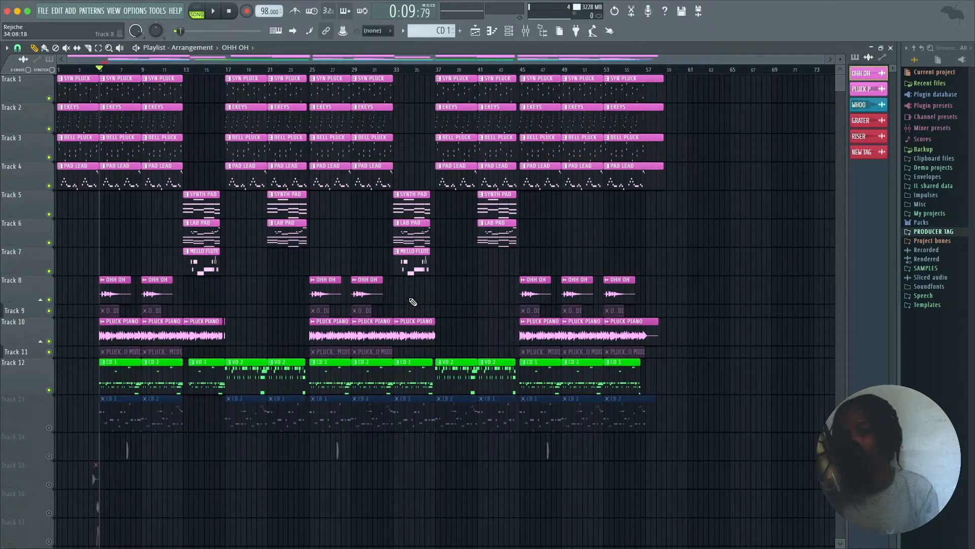
right_click(49, 390)
key("space")
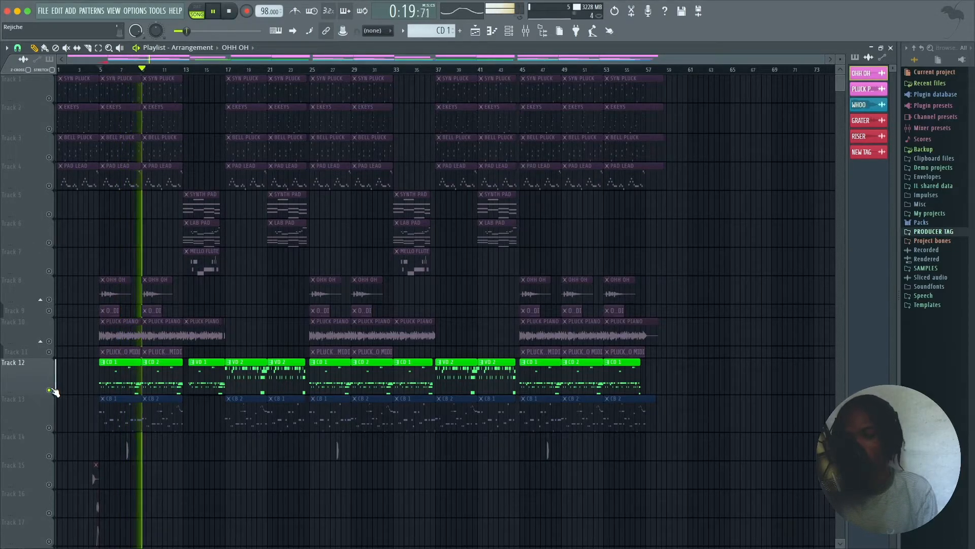
key("space")
Step: Solo the bass patterns on Track 13 and play them, adding the Track 12 drums for a combined listen
right_click(49, 427)
key("space")
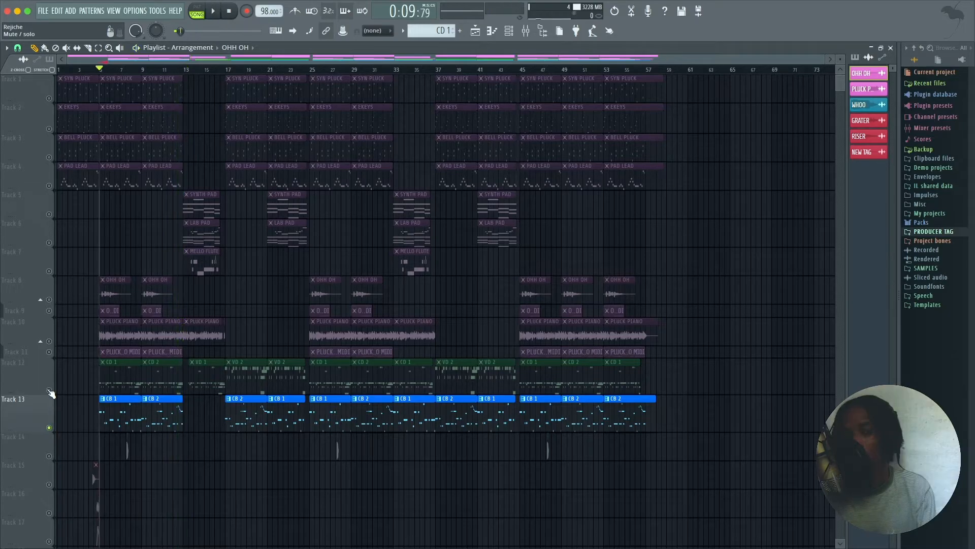
left_click(49, 390)
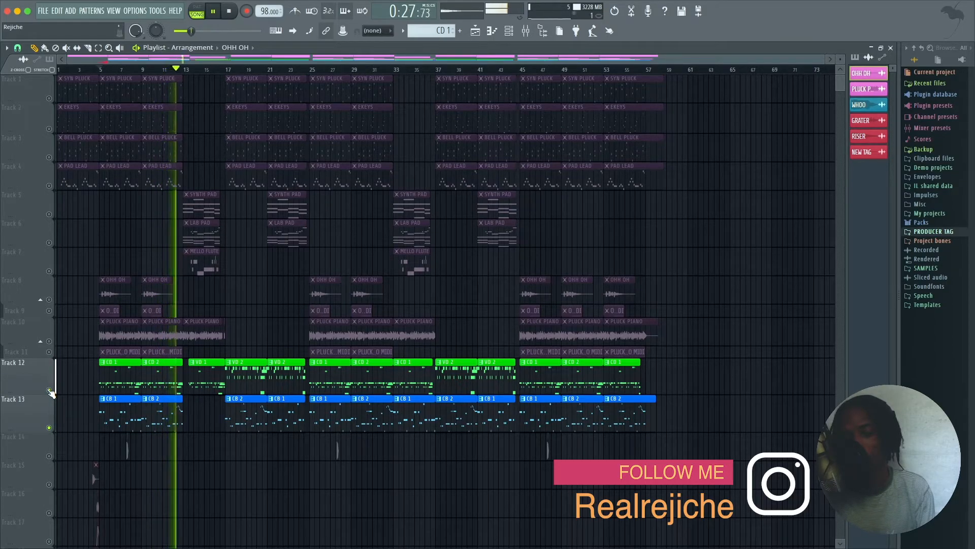
key("space")
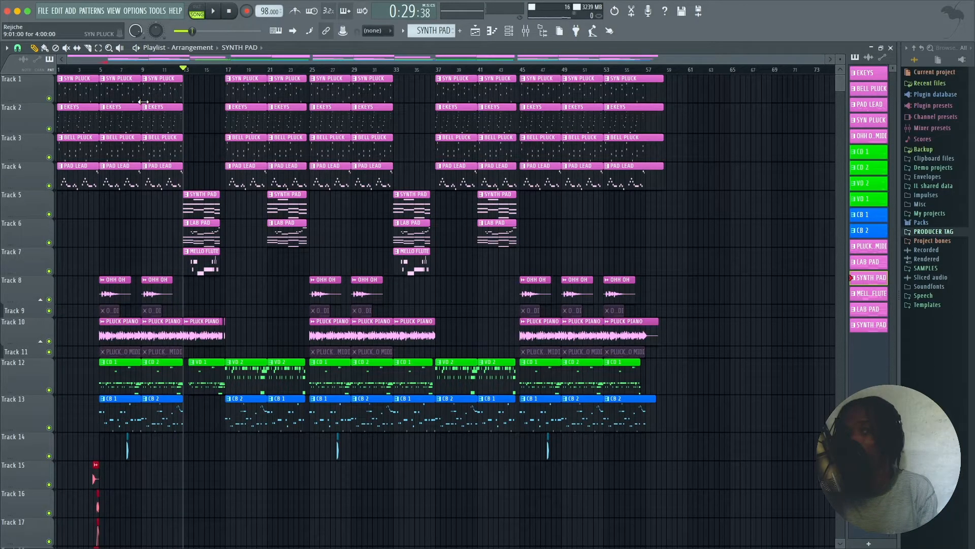
Step: Solo the SYNTH PAD on Track 5 and play its first section from bar 13
right_click(50, 215)
key("space")
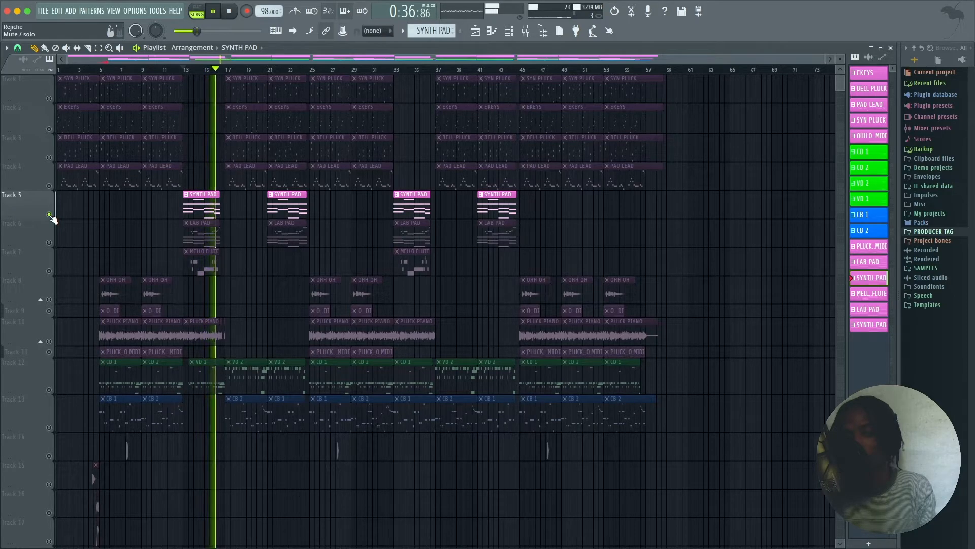
key("space")
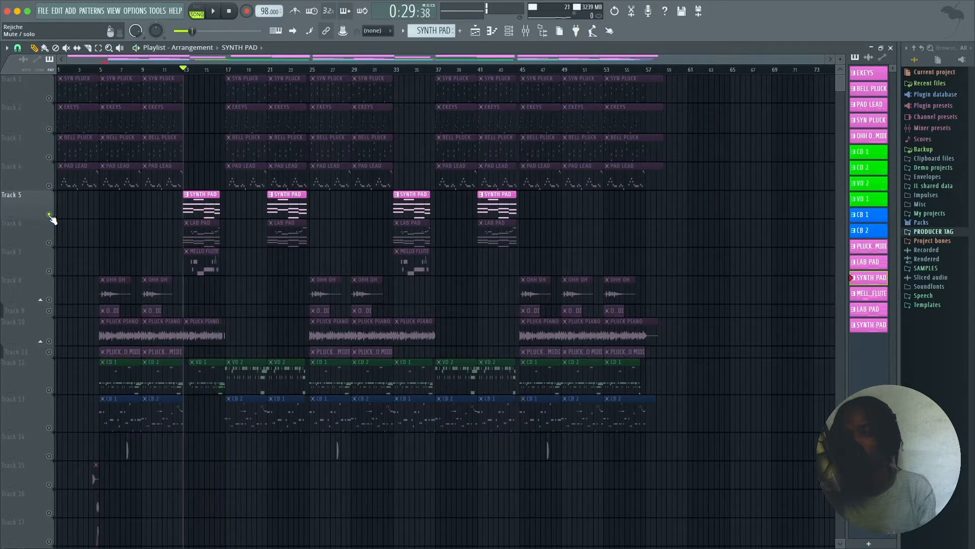
Step: Play the SYNTH PAD with the LAB PAD on Track 6 and the MELLO FLUTE on Track 7 added
left_click(49, 242)
key("space")
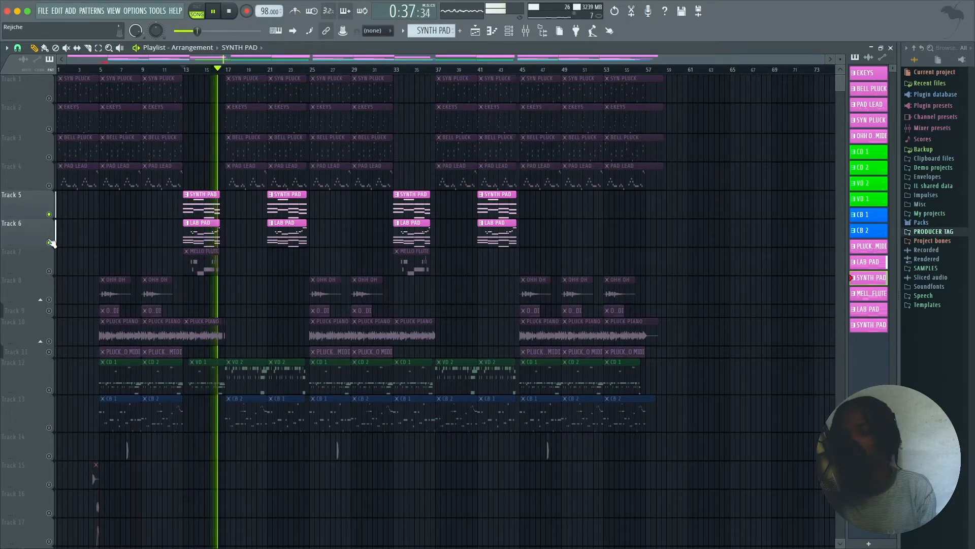
key("space")
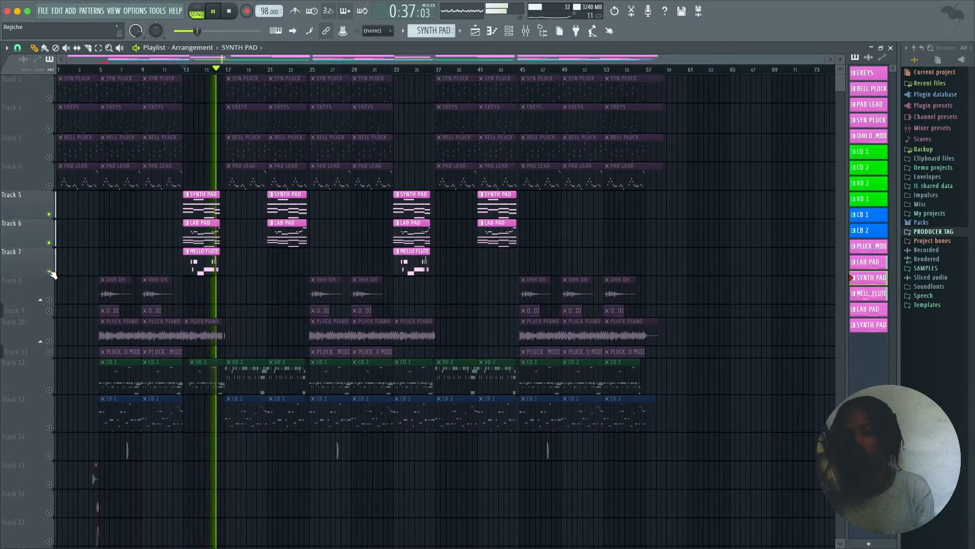
left_click(48, 271, "ctrl")
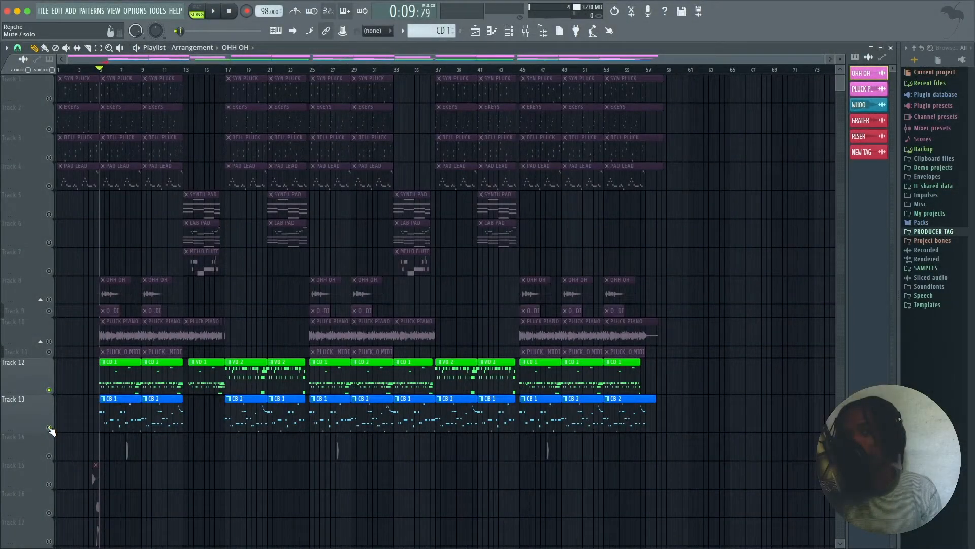
Step: Take the drum and bass tracks out of solo to reactivate the full arrangement
left_click(50, 428, "ctrl")
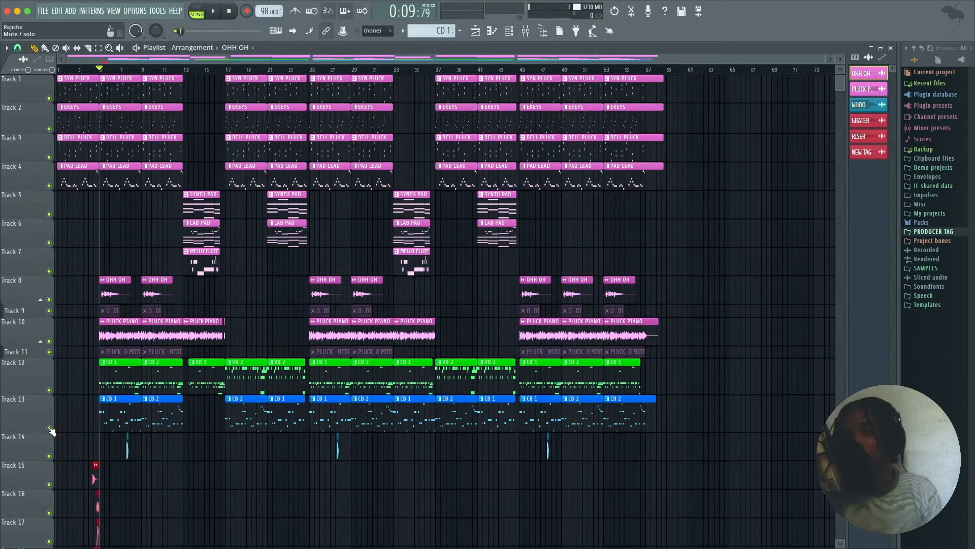